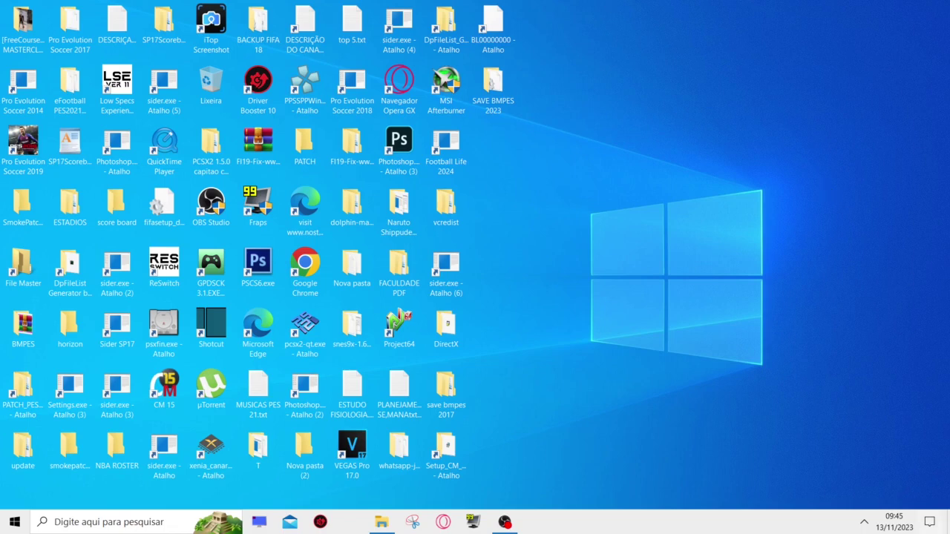
Step: Open Windows Security and go to the settings that manage virus and threat protection
{"action": "left_click", "coordinate": [865, 524]}
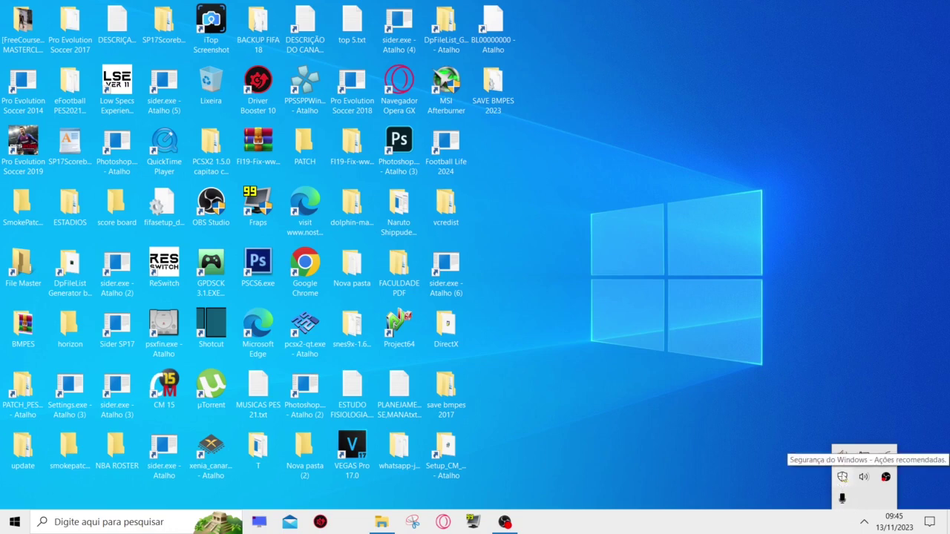
{"action": "left_click", "coordinate": [842, 477]}
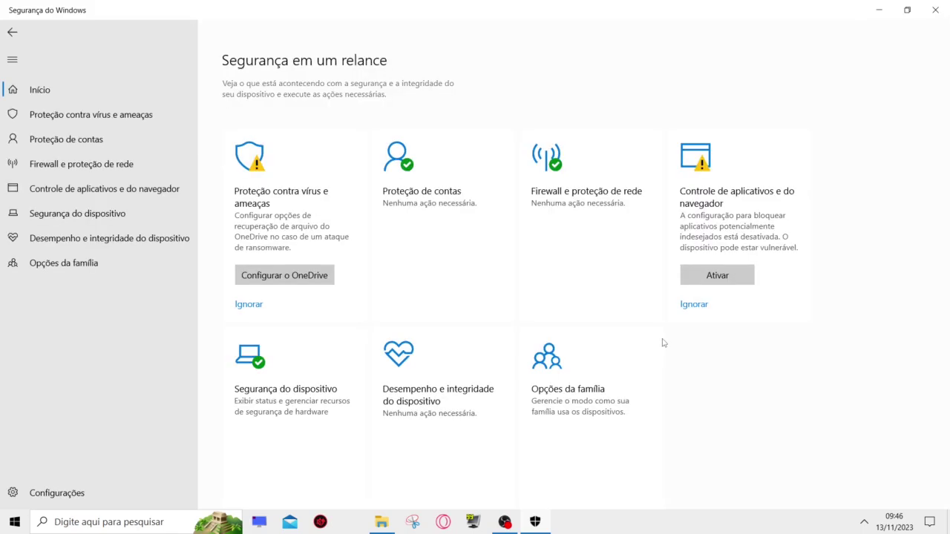
{"action": "left_click", "coordinate": [298, 195]}
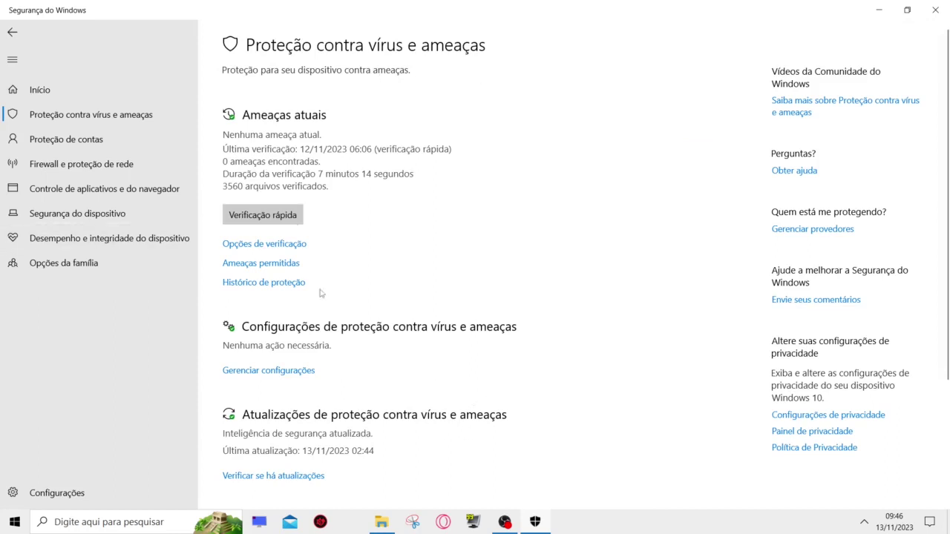
{"action": "scroll", "coordinate": [360, 322], "scroll_direction": "down", "scroll_amount": 3}
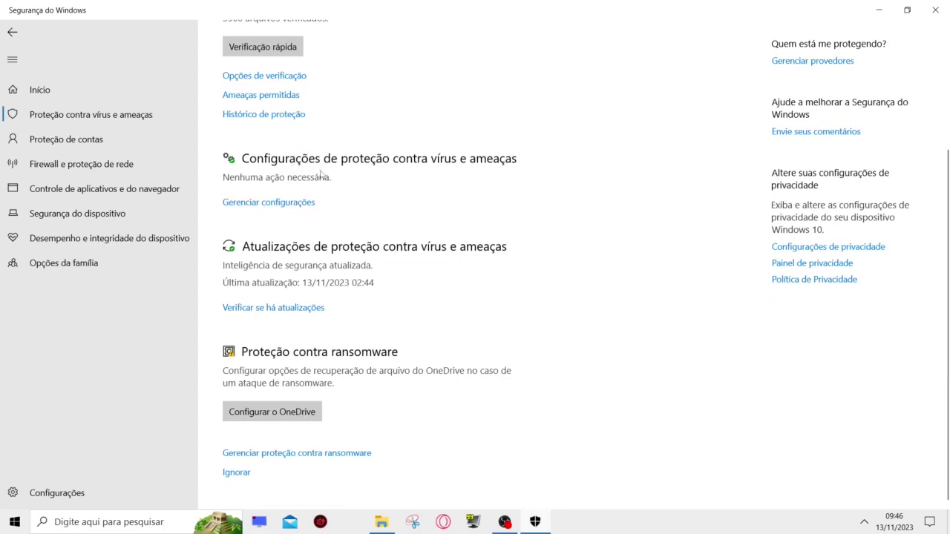
{"action": "left_click", "coordinate": [285, 210]}
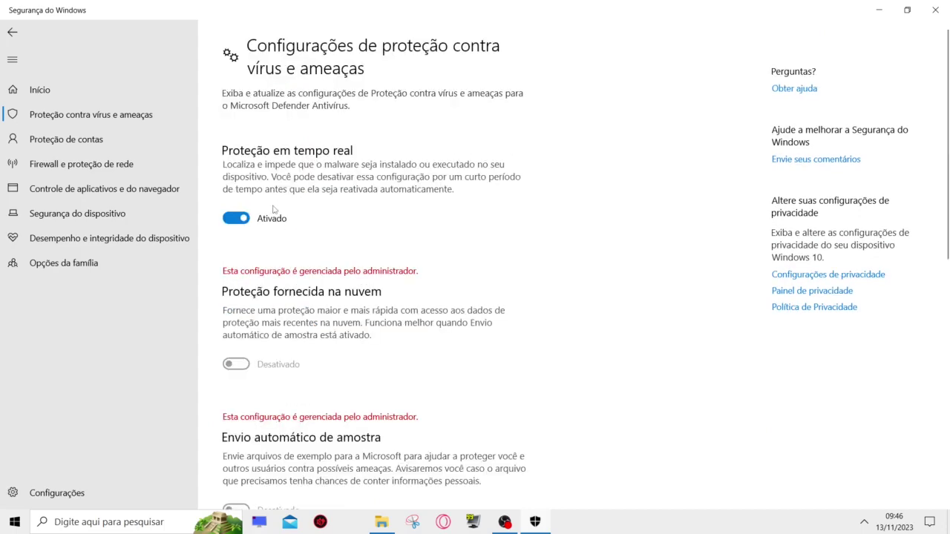
{"action": "scroll", "coordinate": [245, 222], "scroll_direction": "down", "scroll_amount": 6}
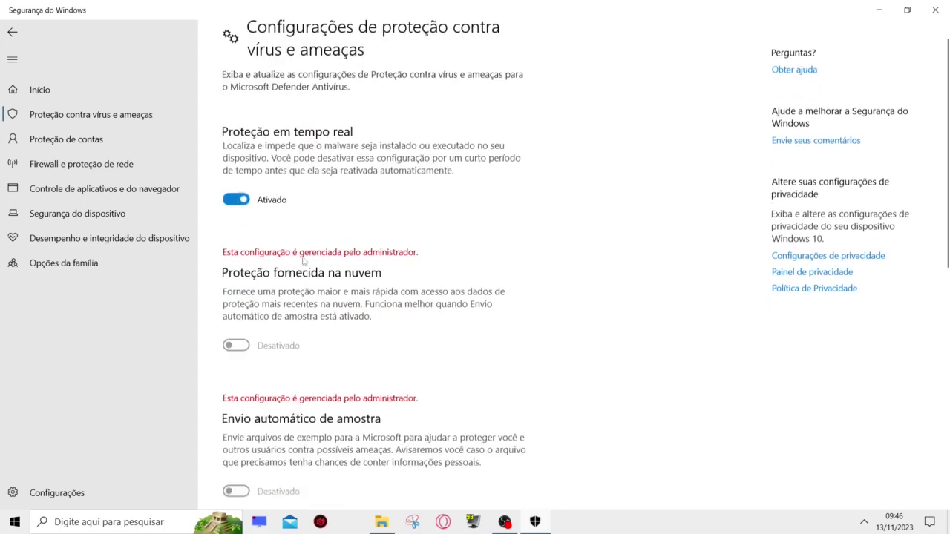
{"action": "scroll", "coordinate": [503, 276], "scroll_direction": "up", "scroll_amount": 6}
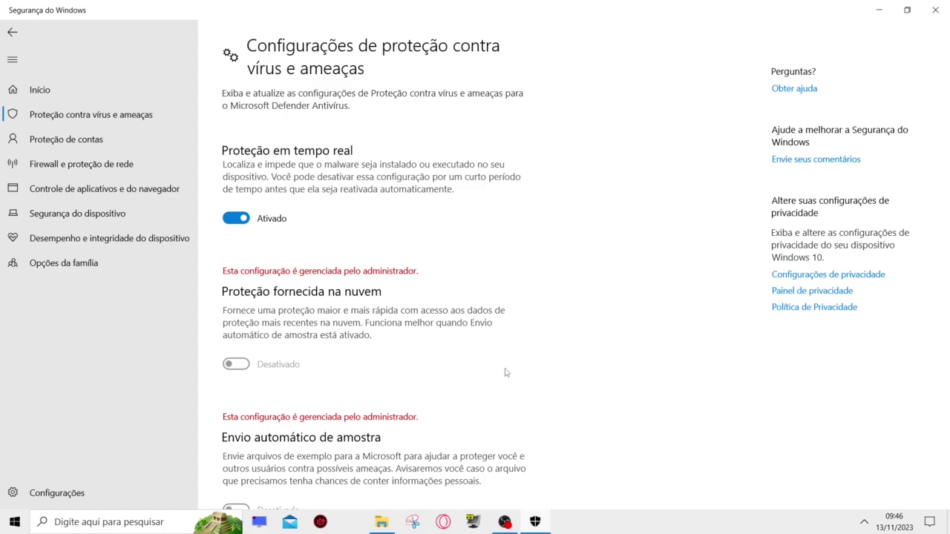
Step: Add the folder C:\SP Football Life 2024 to the Microsoft Defender Antivirus exclusions
{"action": "scroll", "coordinate": [721, 413], "scroll_direction": "down", "scroll_amount": 7}
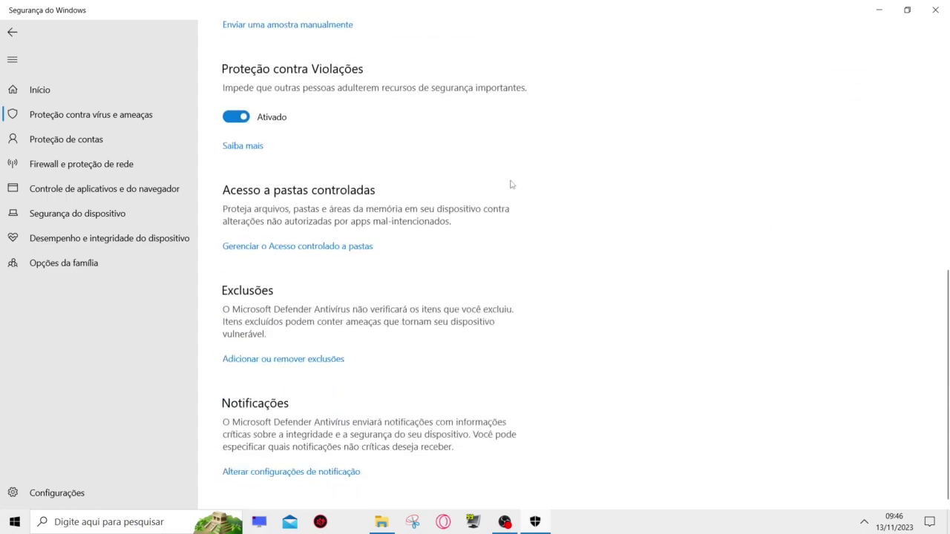
{"action": "left_click", "coordinate": [321, 361]}
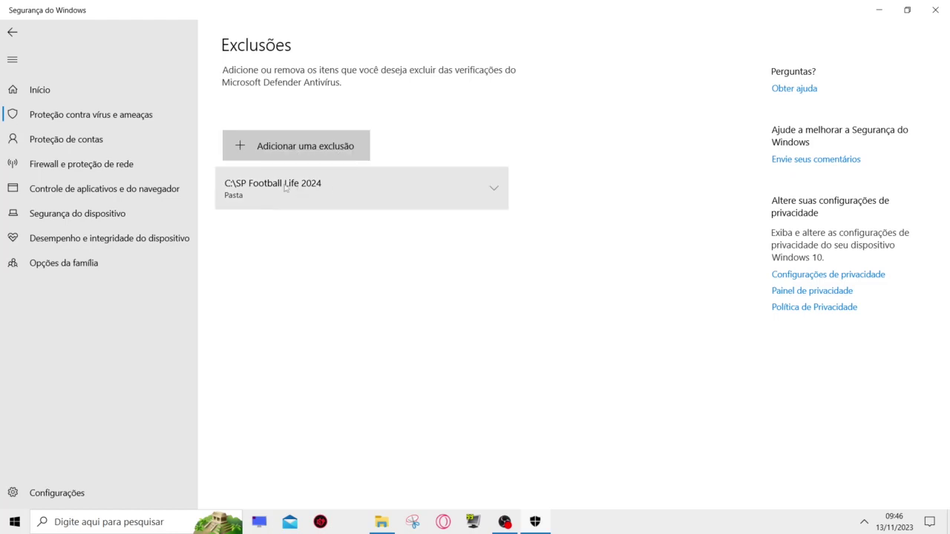
{"action": "left_click", "coordinate": [283, 133]}
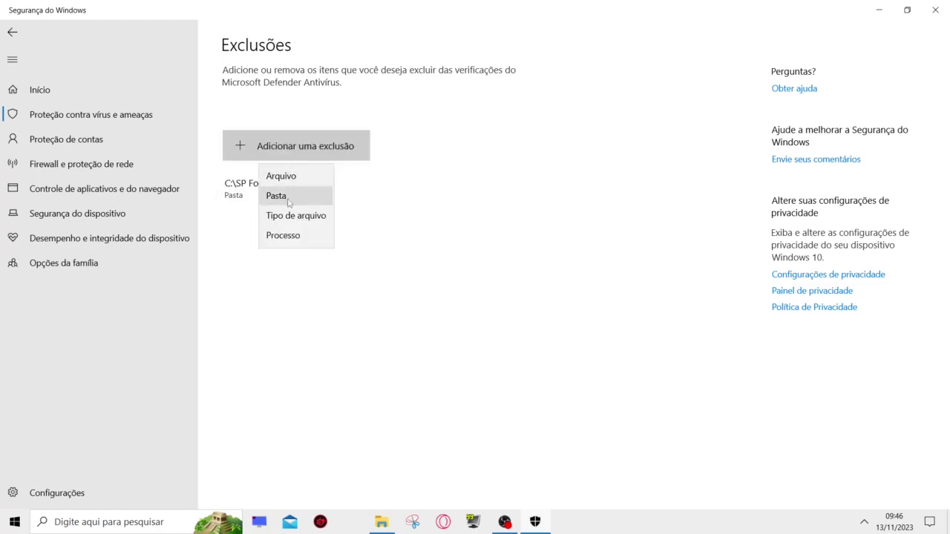
{"action": "left_click", "coordinate": [638, 256]}
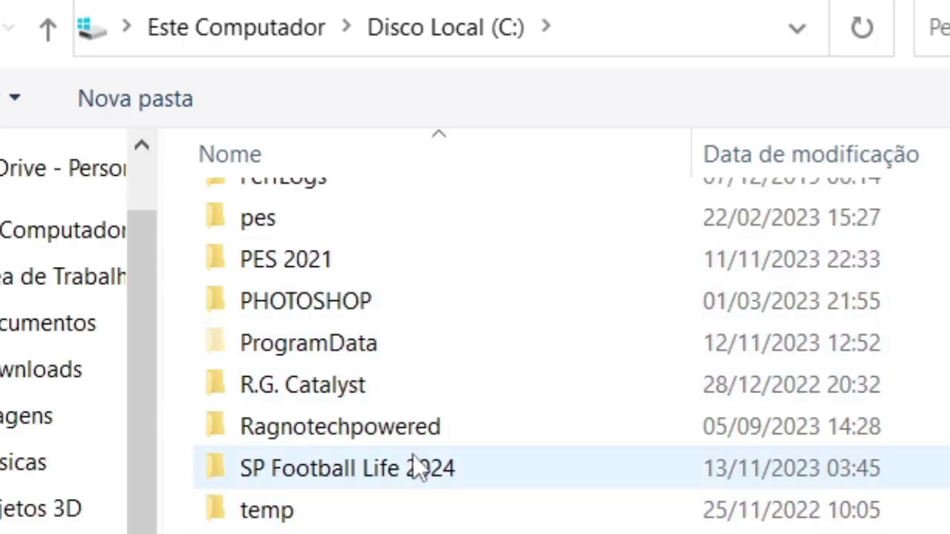
{"action": "left_click", "coordinate": [417, 462]}
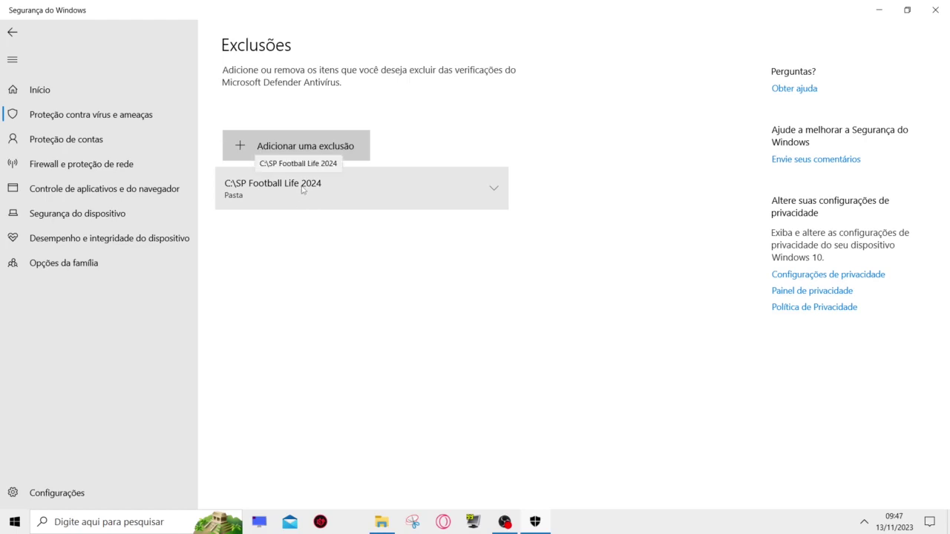
Step: Return to virus and threat protection and view the details of the allowed threat Trojan:Win32/Malgent!MSR
{"action": "left_click", "coordinate": [11, 32]}
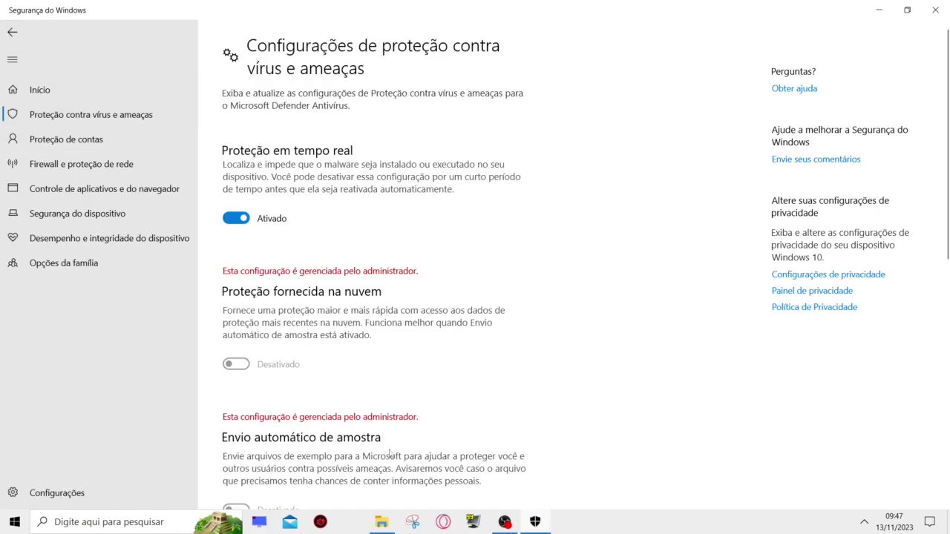
{"action": "scroll", "coordinate": [445, 297], "scroll_direction": "down", "scroll_amount": 7}
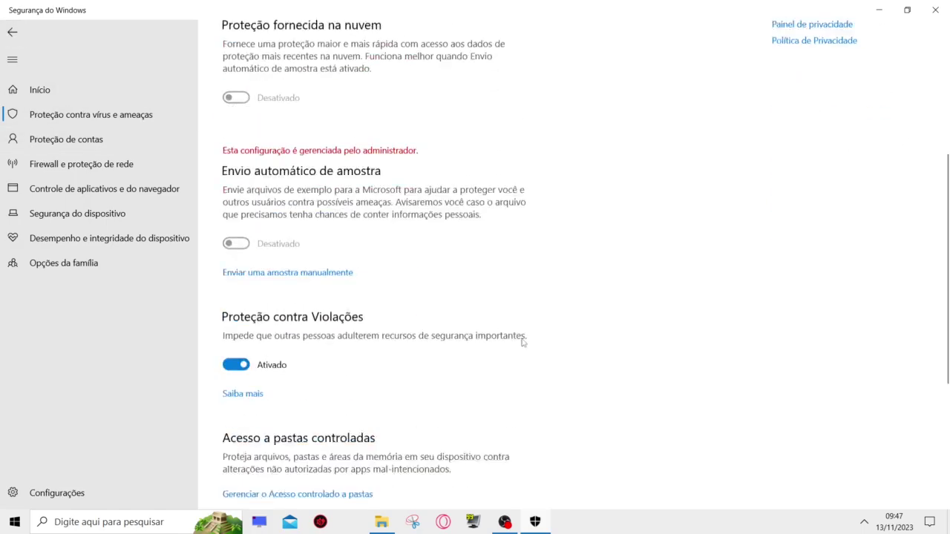
{"action": "scroll", "coordinate": [349, 205], "scroll_direction": "up", "scroll_amount": 7}
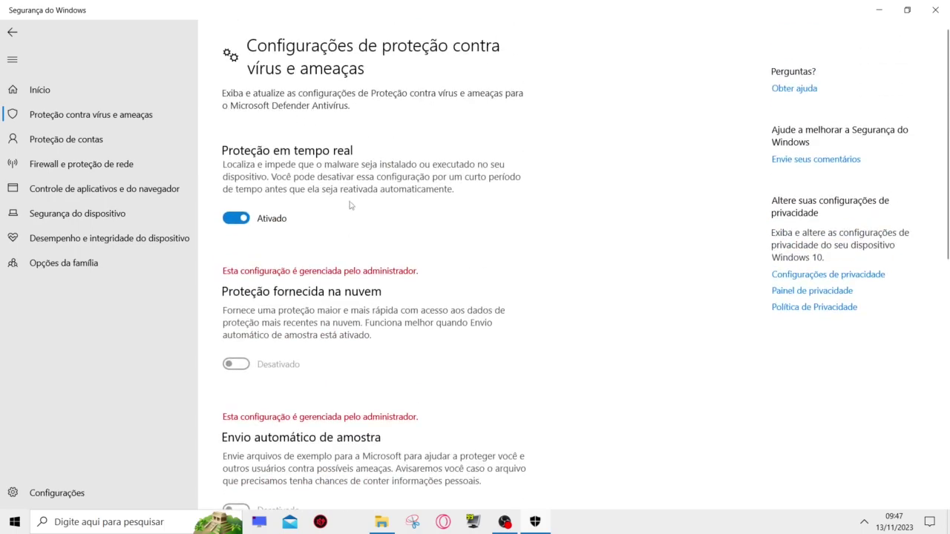
{"action": "left_click", "coordinate": [12, 33]}
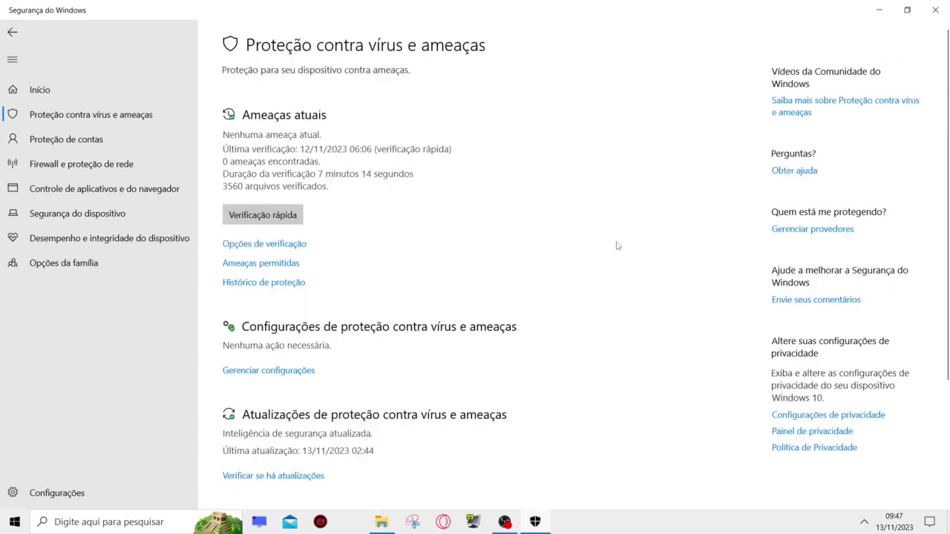
{"action": "left_click", "coordinate": [273, 265]}
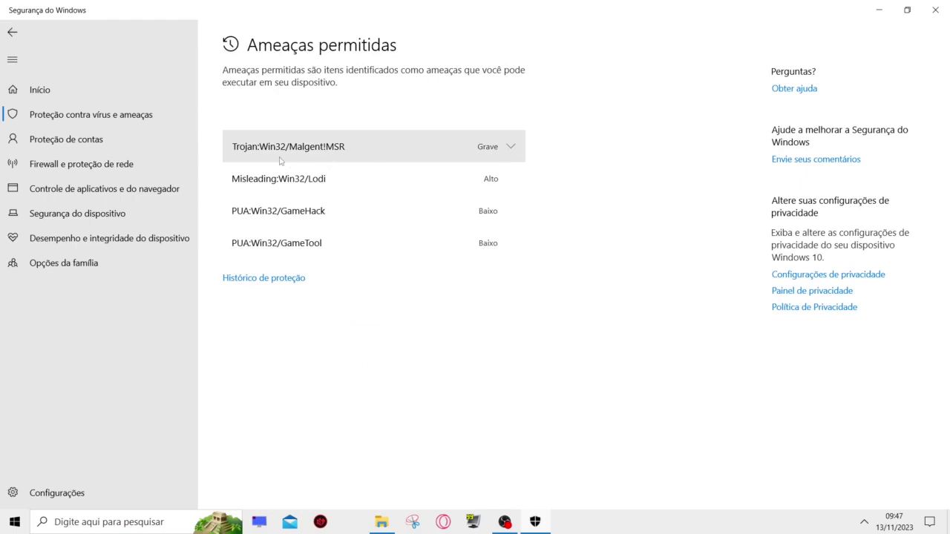
{"action": "left_click", "coordinate": [509, 147]}
{"action": "left_click", "coordinate": [253, 171]}
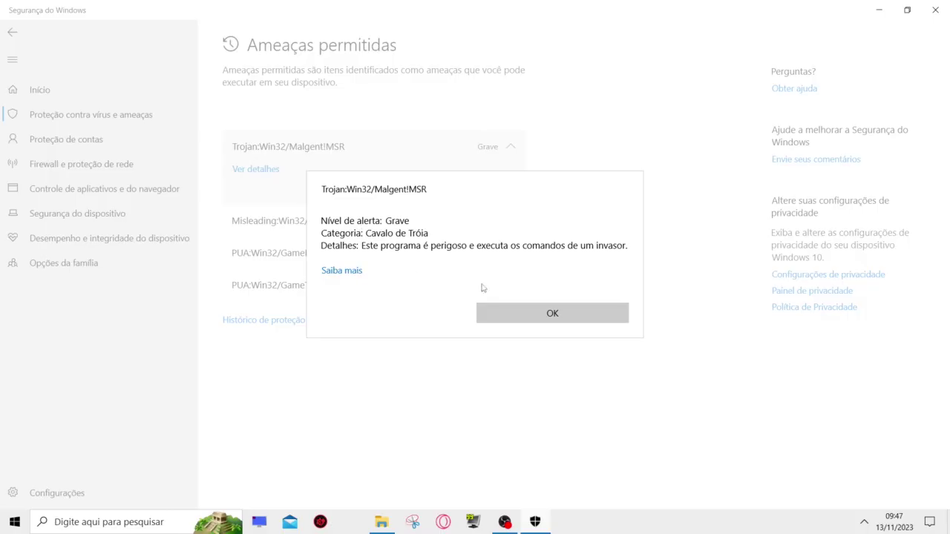
{"action": "left_click", "coordinate": [519, 313]}
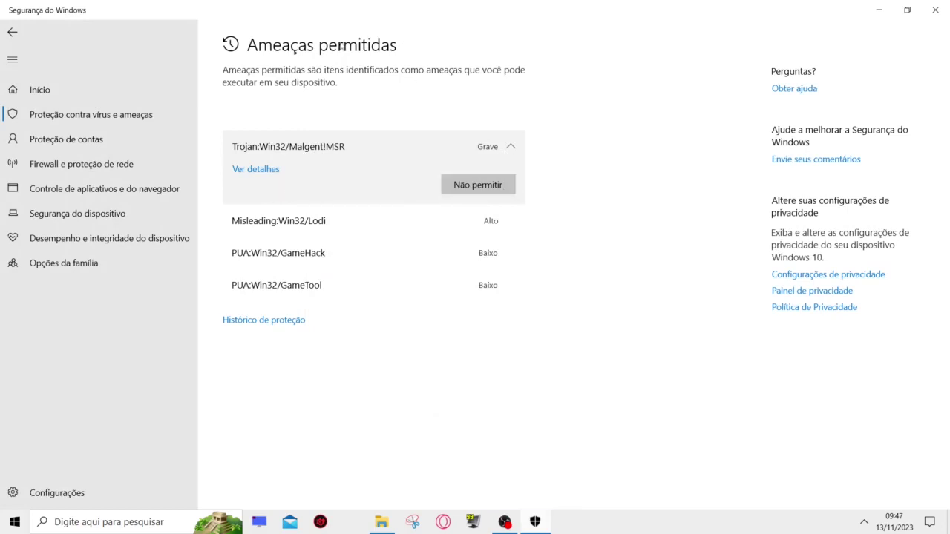
Step: Stop allowing the threat Trojan:Win32/Malgent!MSR and close Windows Security
{"action": "left_click", "coordinate": [452, 192]}
{"action": "mouse_move", "coordinate": [566, 522]}
{"action": "left_click", "coordinate": [615, 424]}
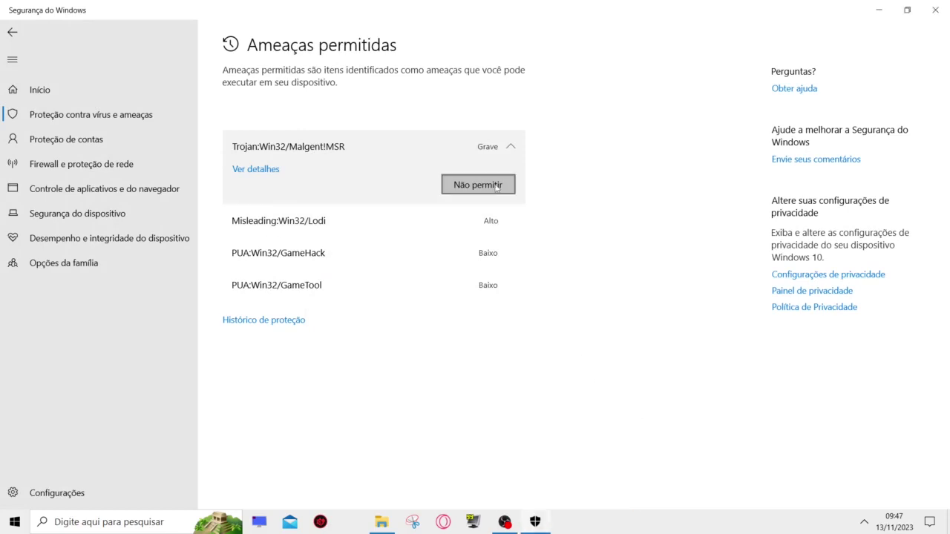
{"action": "left_click", "coordinate": [496, 186]}
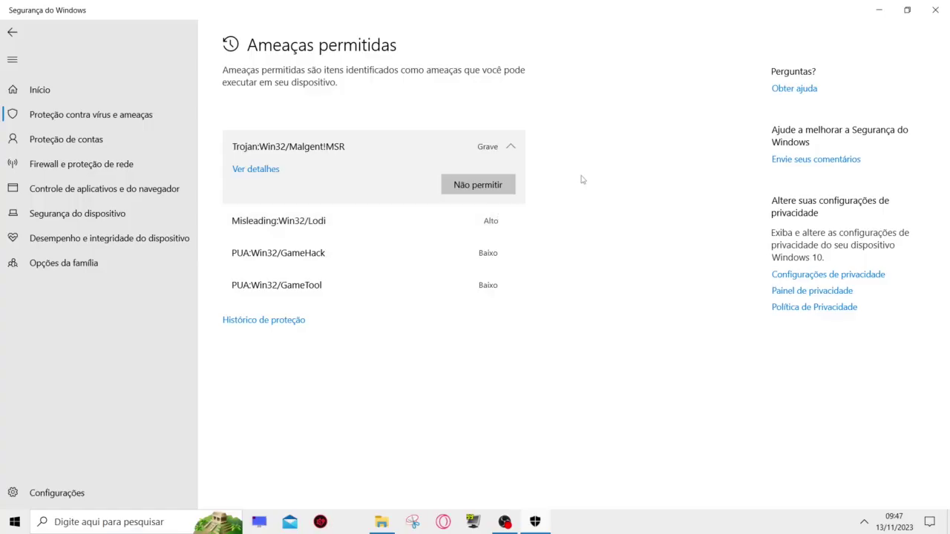
{"action": "left_click", "coordinate": [11, 32]}
{"action": "left_click", "coordinate": [936, 10]}
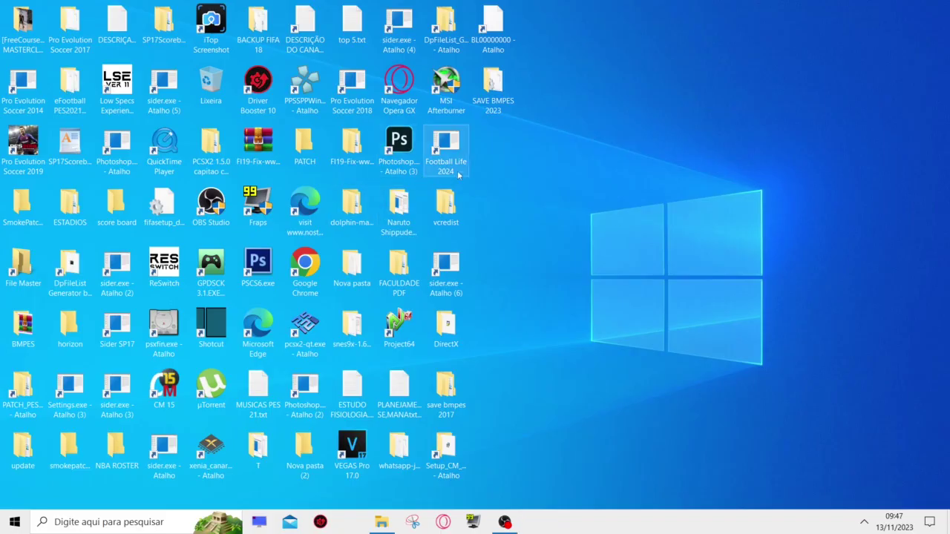
Step: Try to start the game from the Football Life 2024 desktop shortcut, keep the shortcut, and open the SP Football Life 2024 folder
{"action": "double_click", "coordinate": [446, 151]}
{"action": "right_click", "coordinate": [447, 151]}
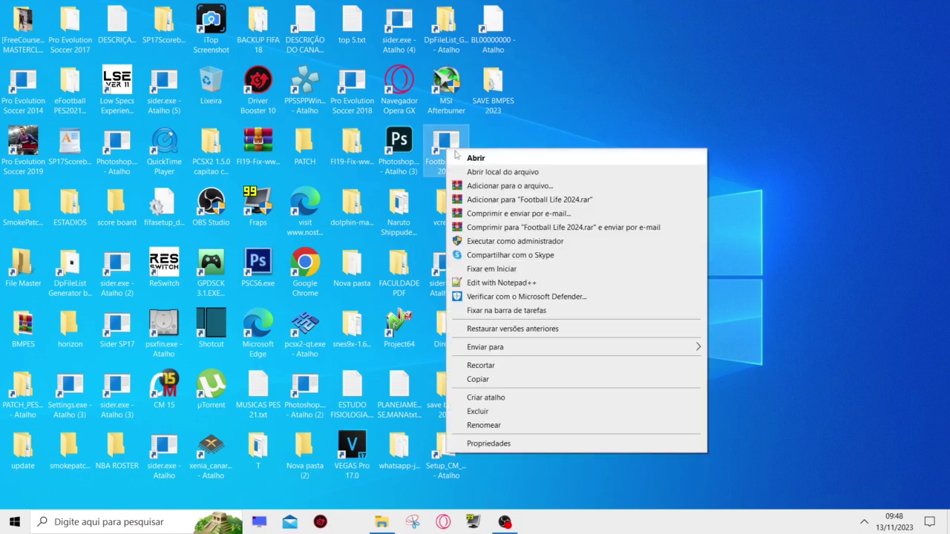
{"action": "left_click", "coordinate": [497, 172]}
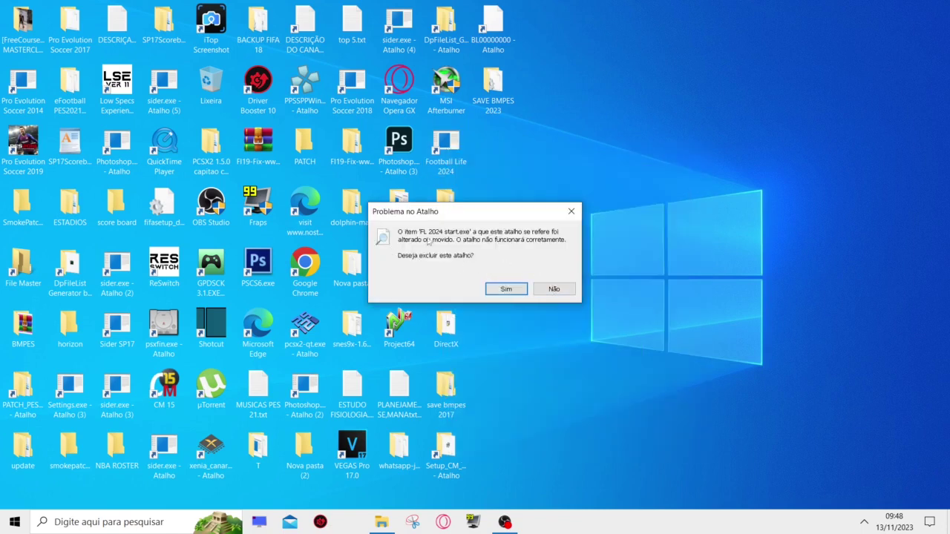
{"action": "left_click", "coordinate": [556, 290]}
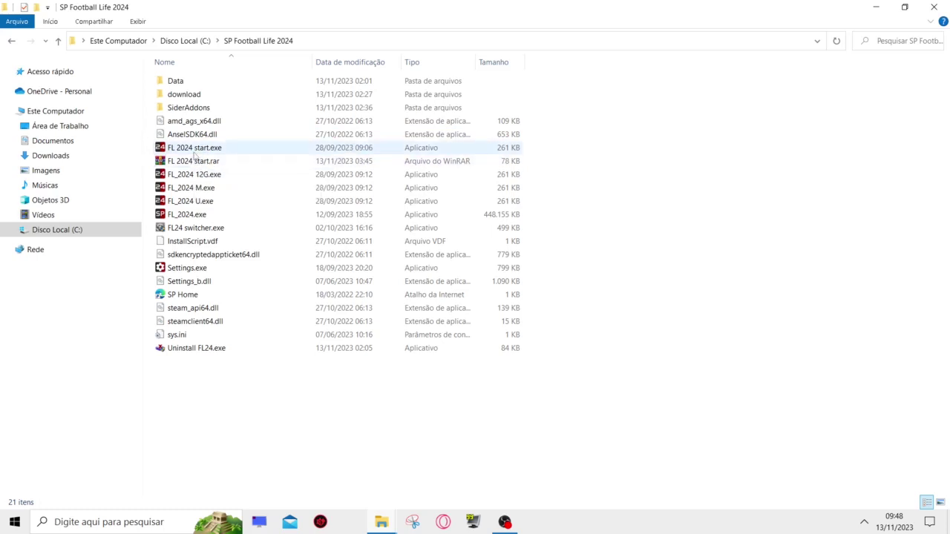
{"action": "double_click", "coordinate": [191, 147]}
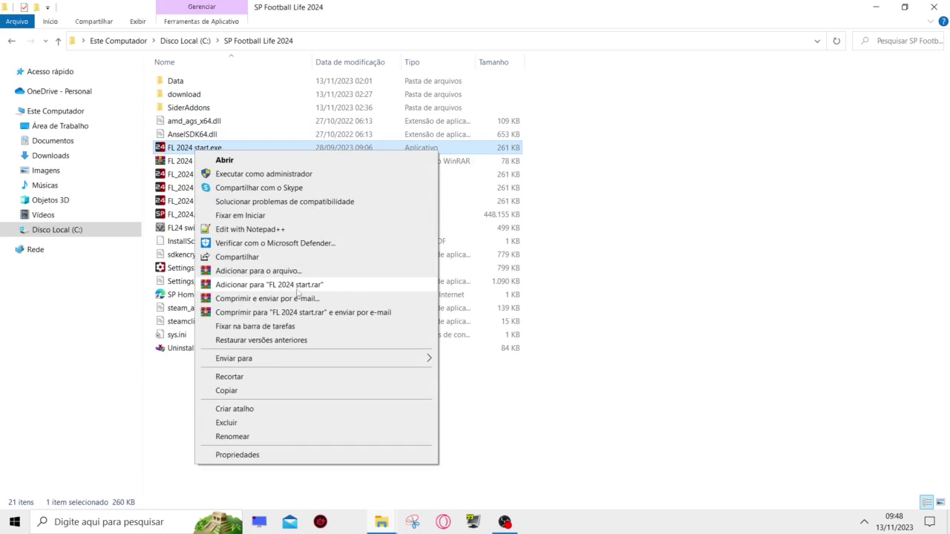
{"action": "left_click", "coordinate": [668, 217]}
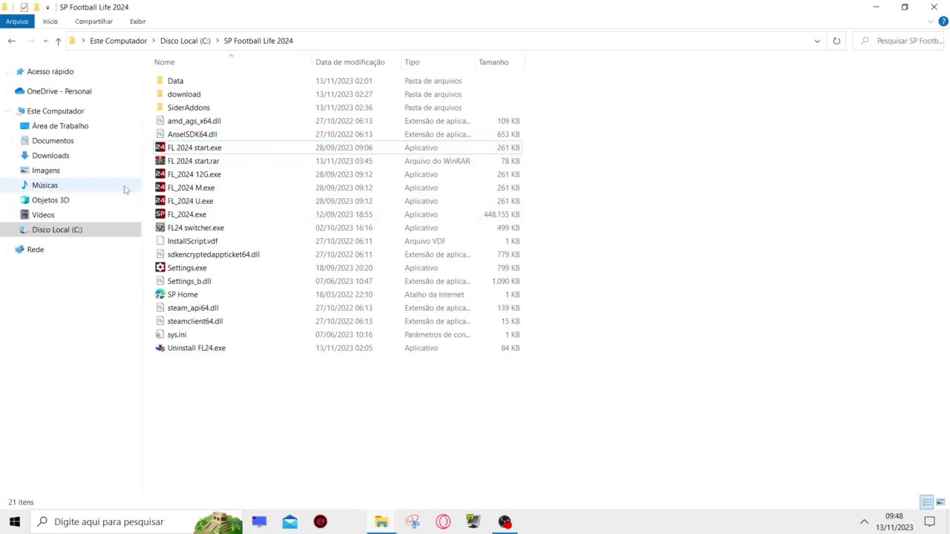
Step: Open the FL 2024 start.rar archive and try to extract FL 2024 start.exe into the SP Football Life 2024 folder
{"action": "mouse_move", "coordinate": [175, 152]}
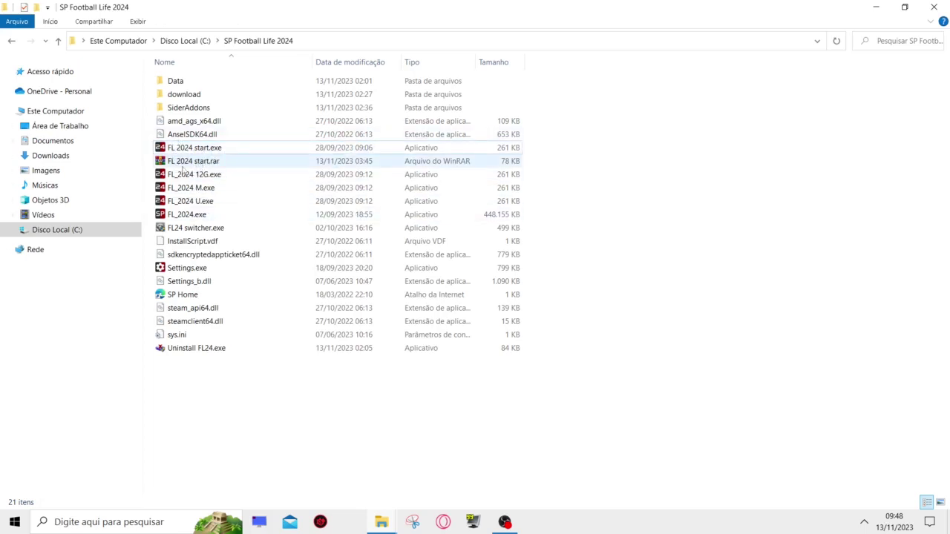
{"action": "left_click", "coordinate": [204, 163]}
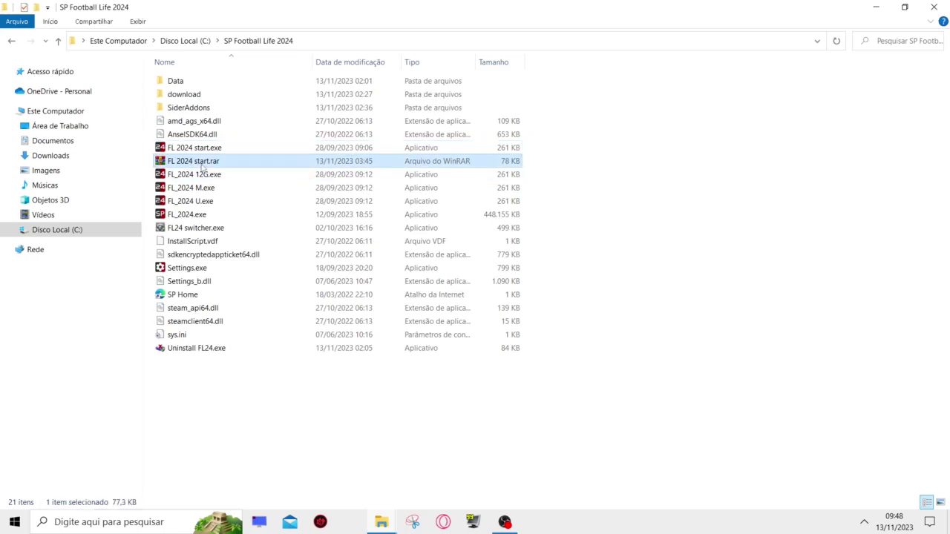
{"action": "key", "text": "Return"}
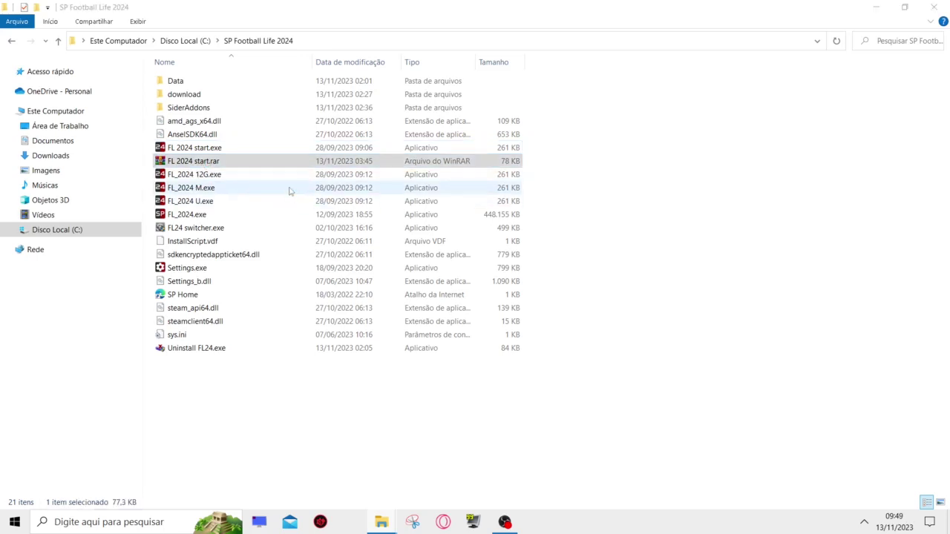
{"action": "left_click", "coordinate": [409, 123]}
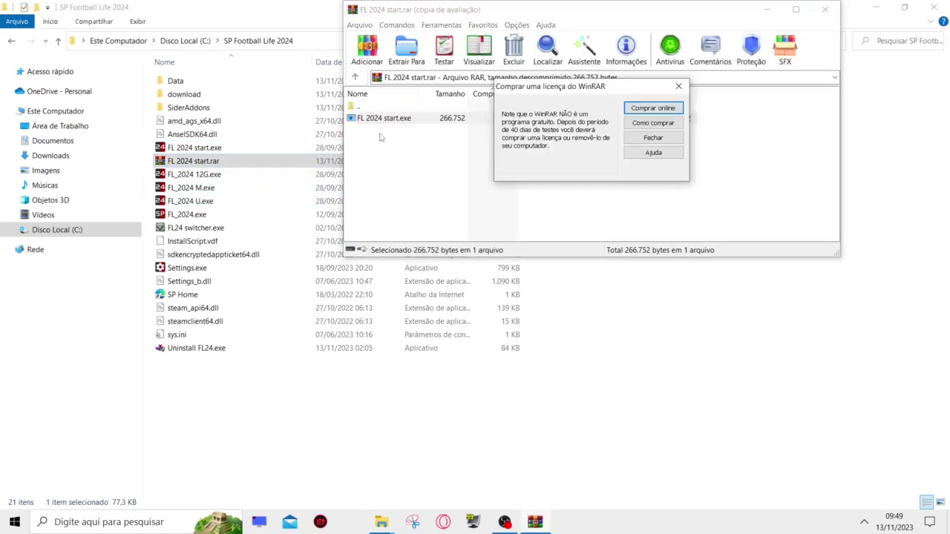
{"action": "left_click", "coordinate": [680, 86]}
{"action": "left_click_drag", "start_coordinate": [403, 121], "coordinate": [721, 395]}
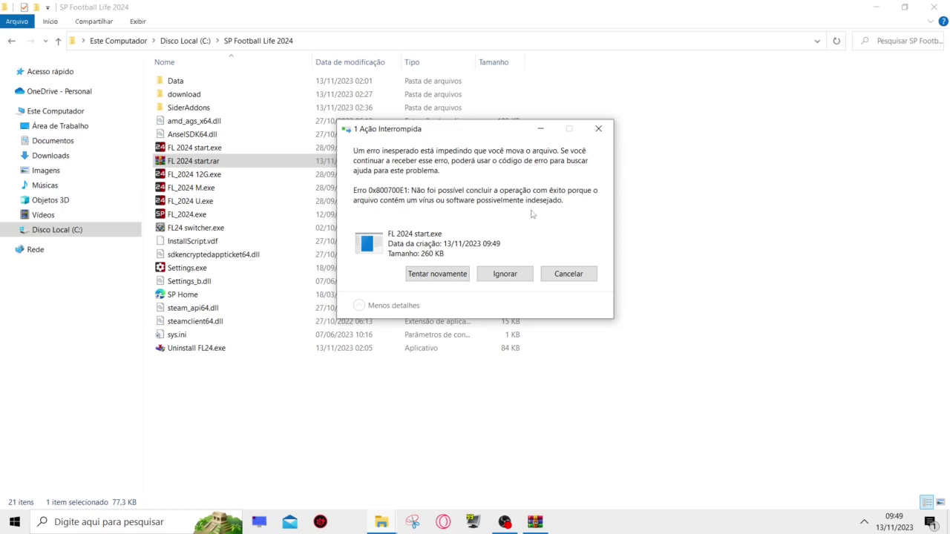
Step: In Windows Security, select the allow-on-device action for the active threat Trojan:Win32/Malgent!MSR and review its details
{"action": "left_click", "coordinate": [864, 522]}
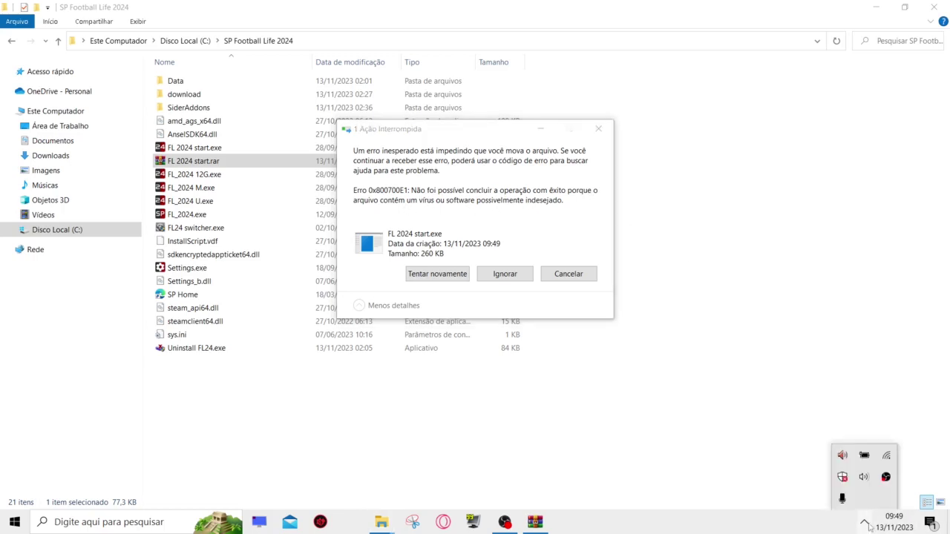
{"action": "left_click", "coordinate": [846, 481]}
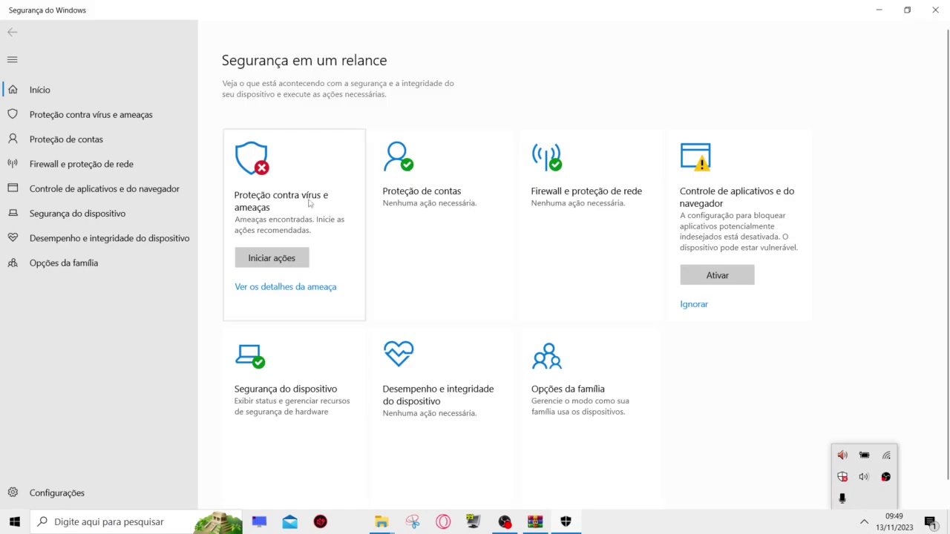
{"action": "left_click", "coordinate": [310, 202]}
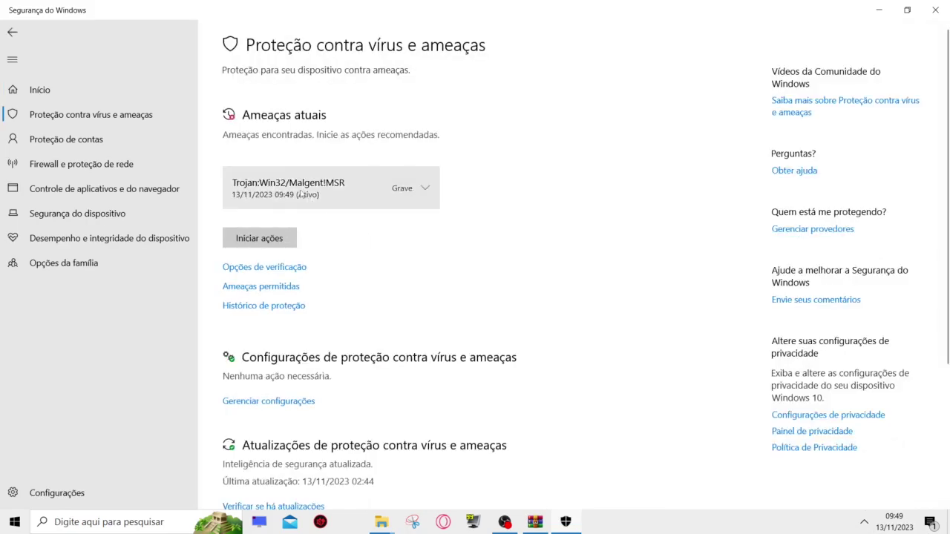
{"action": "left_click", "coordinate": [425, 188]}
{"action": "left_click", "coordinate": [266, 273]}
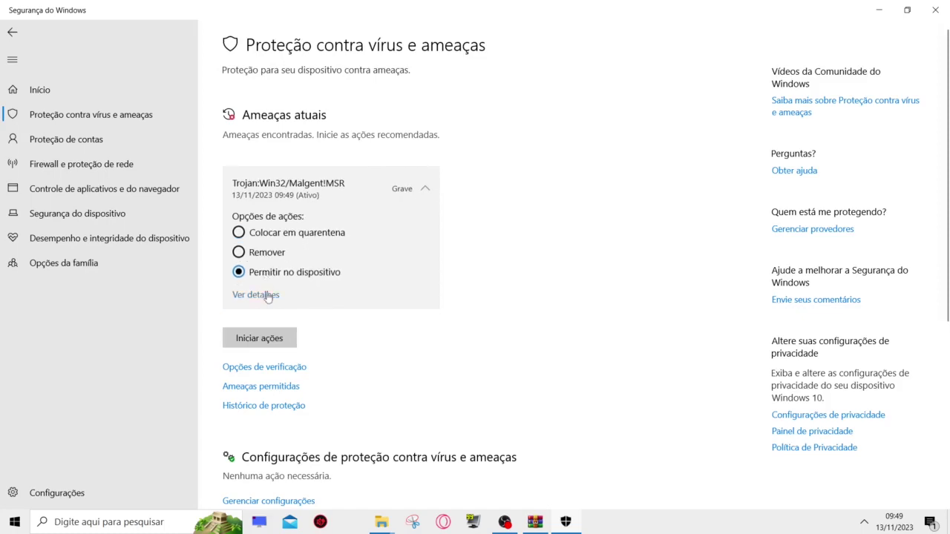
{"action": "left_click", "coordinate": [268, 296]}
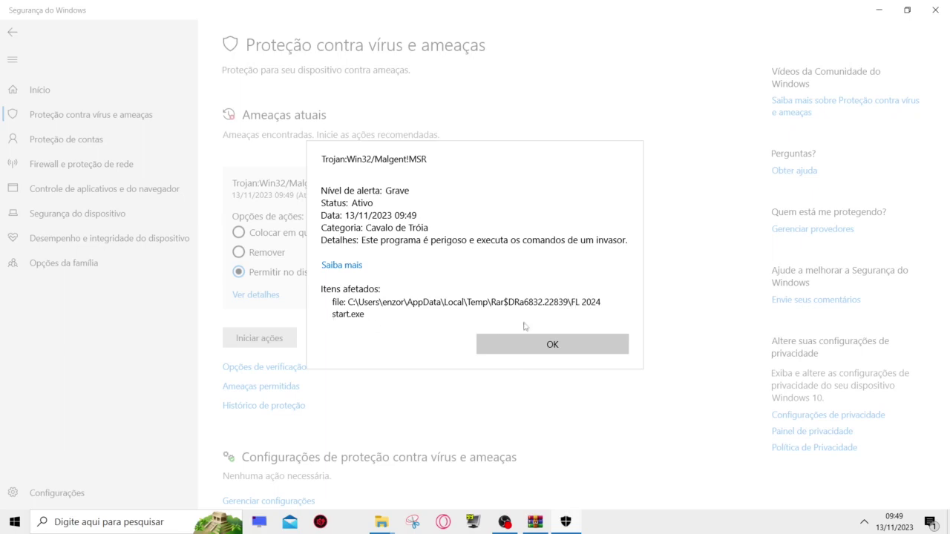
{"action": "left_click", "coordinate": [529, 344]}
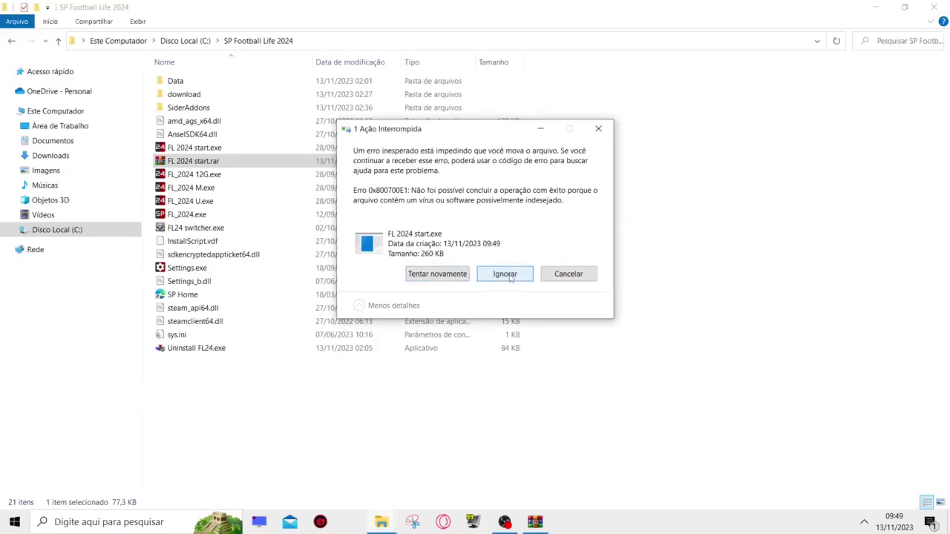
Step: Retry the interrupted move and replace the existing FL 2024 start.exe in the SP Football Life 2024 folder
{"action": "left_click", "coordinate": [442, 276]}
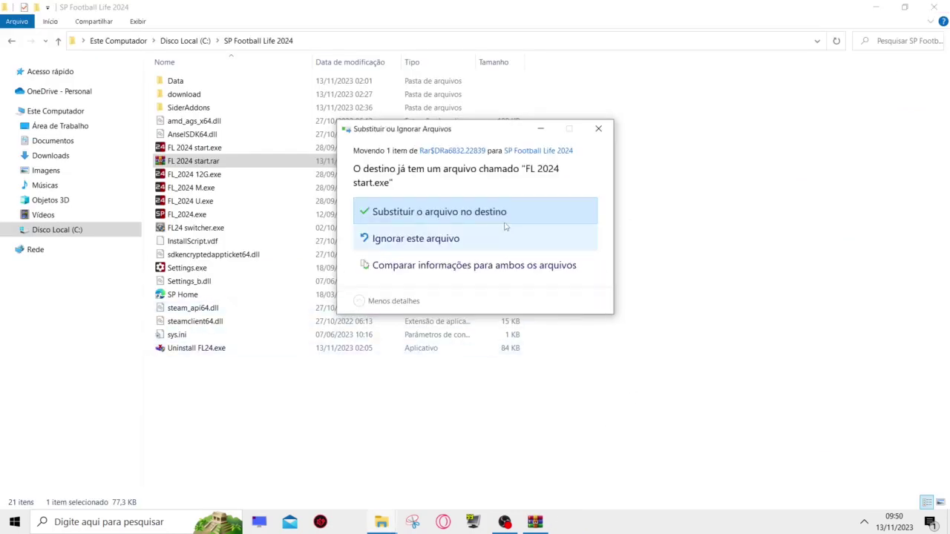
{"action": "left_click", "coordinate": [498, 216]}
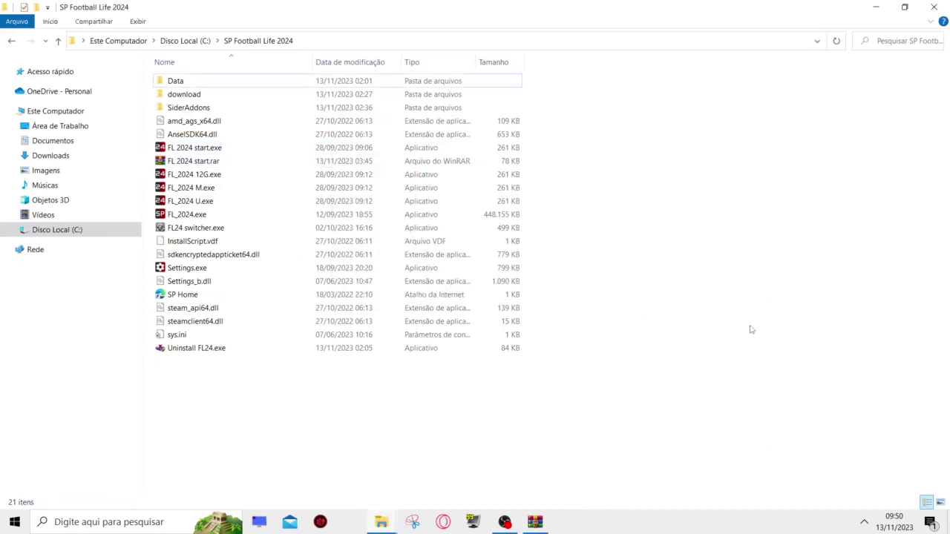
{"action": "left_click", "coordinate": [193, 148]}
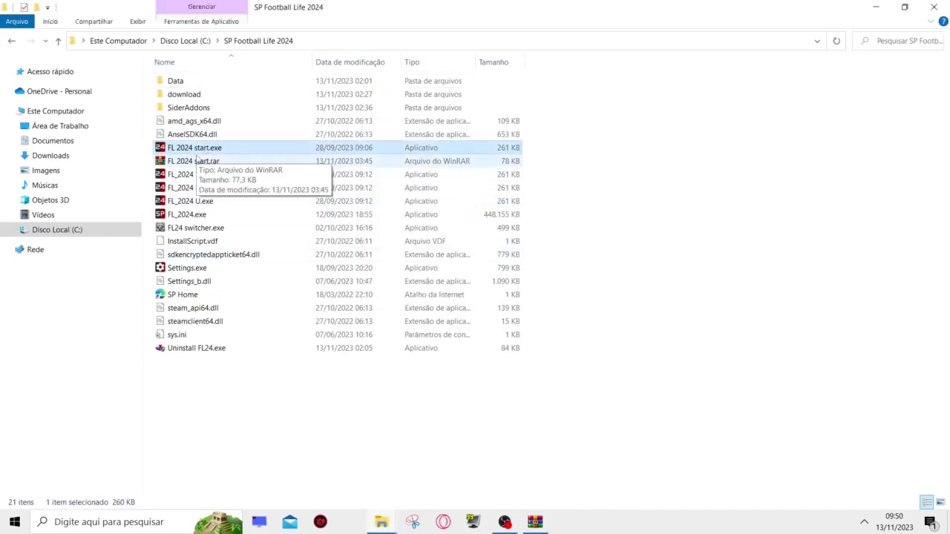
{"action": "double_click", "coordinate": [194, 162]}
{"action": "key", "text": "shift+F10"}
{"action": "left_click", "coordinate": [32, 190]}
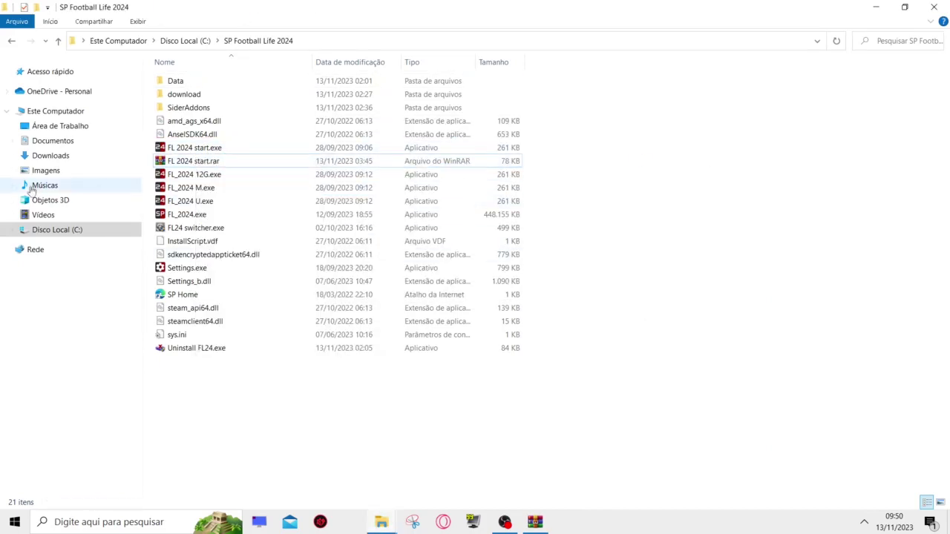
Step: Send a shortcut of FL 2024 start.exe to the desktop
{"action": "left_click", "coordinate": [206, 149]}
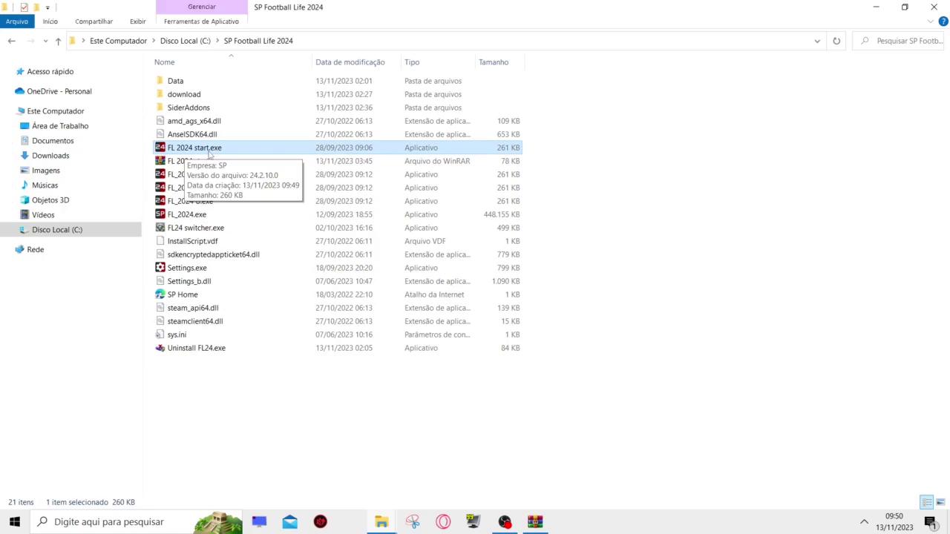
{"action": "right_click", "coordinate": [209, 154]}
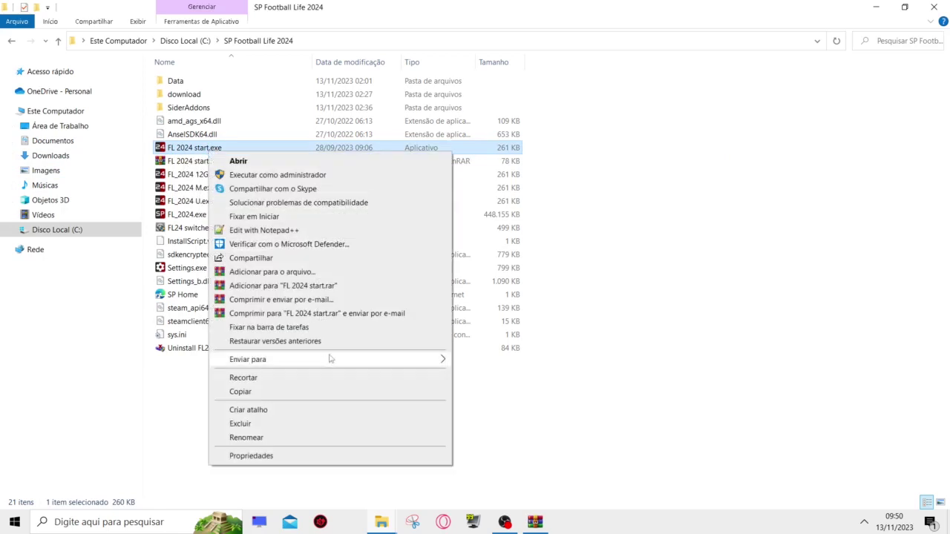
{"action": "mouse_move", "coordinate": [330, 359]}
{"action": "left_click", "coordinate": [552, 362]}
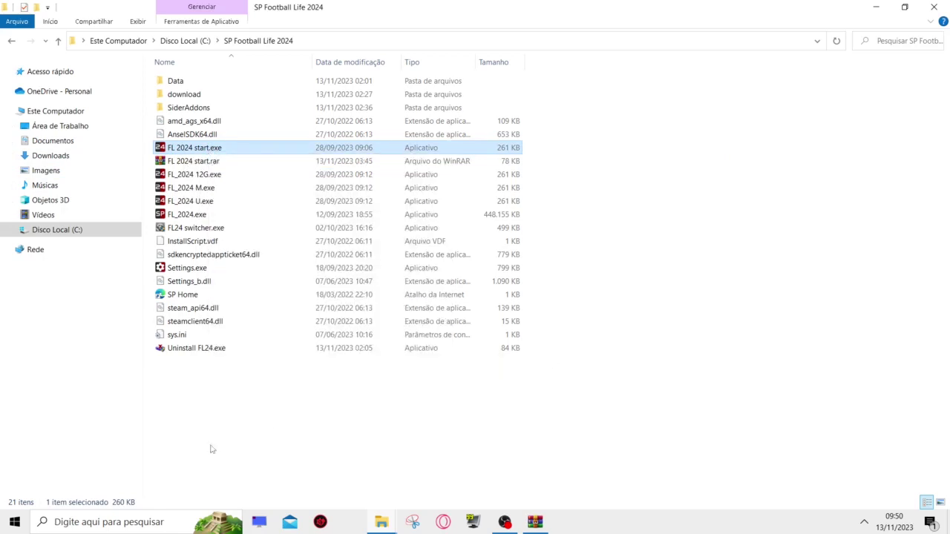
Step: Close the folder and archive windows and delete the old Football Life 2024 desktop shortcut
{"action": "left_click", "coordinate": [934, 6]}
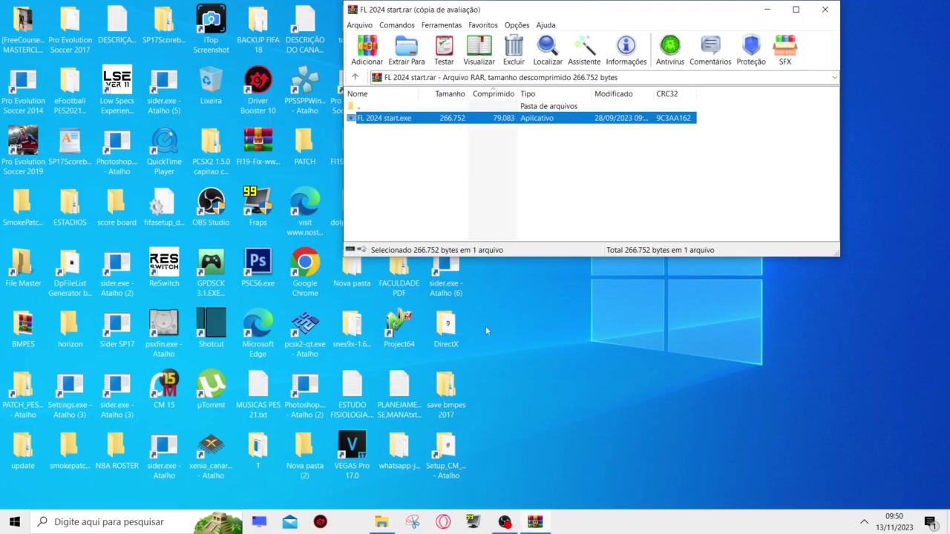
{"action": "left_click", "coordinate": [820, 9]}
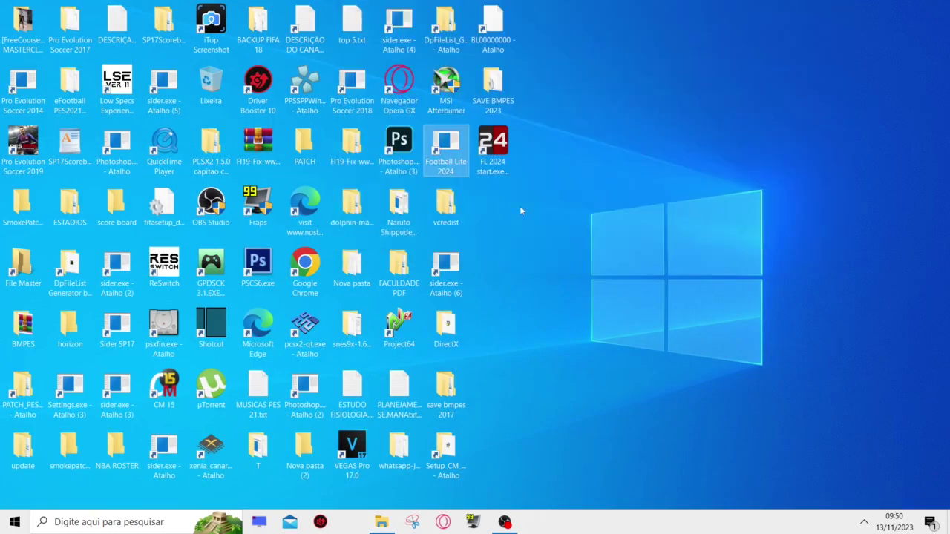
{"action": "right_click", "coordinate": [452, 144]}
{"action": "left_click", "coordinate": [488, 407]}
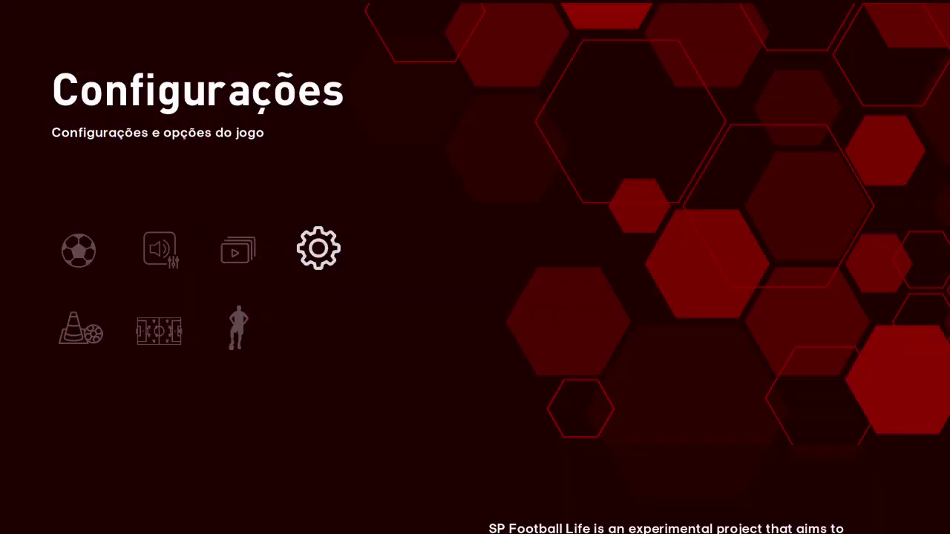
Step: In the game's Configurações section, browse the entries and open the Opções screen
{"action": "key", "text": "Return"}
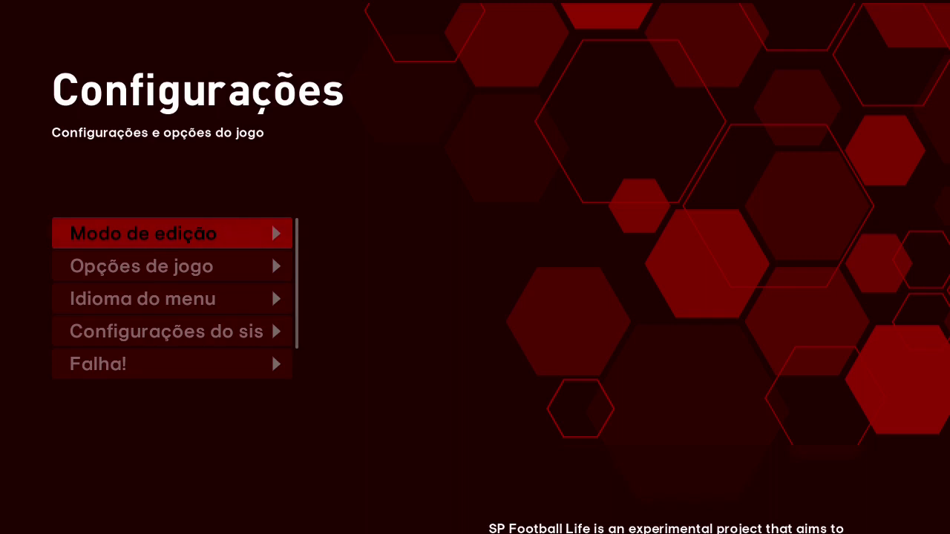
{"action": "key", "text": "Down"}
{"action": "key", "text": "Down"}
{"action": "key", "text": "Down"}
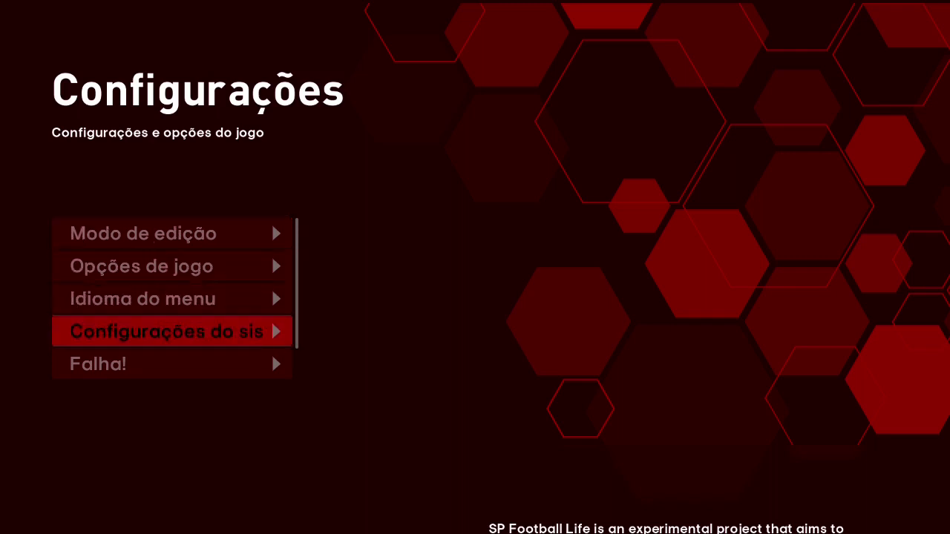
{"action": "key", "text": "Up"}
{"action": "key", "text": "Up"}
{"action": "key", "text": "Up"}
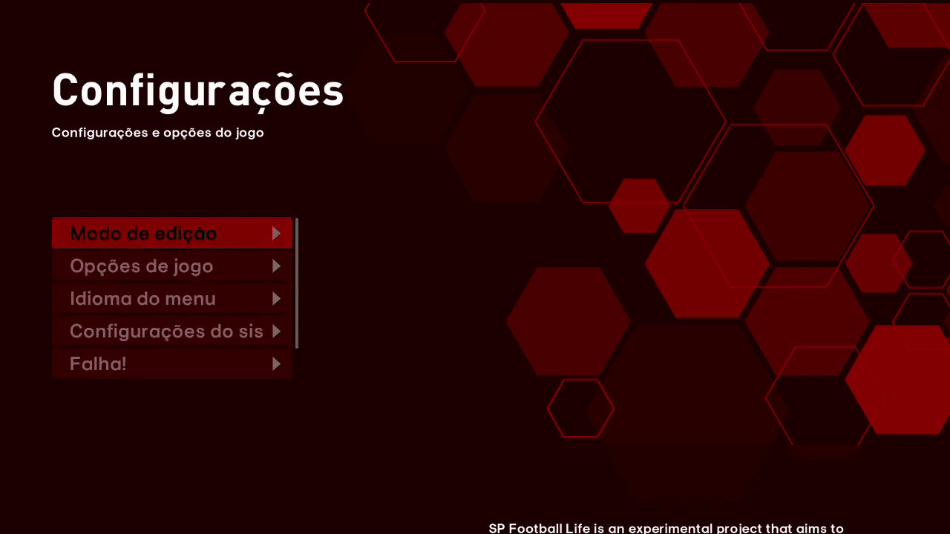
{"action": "key", "text": "Return"}
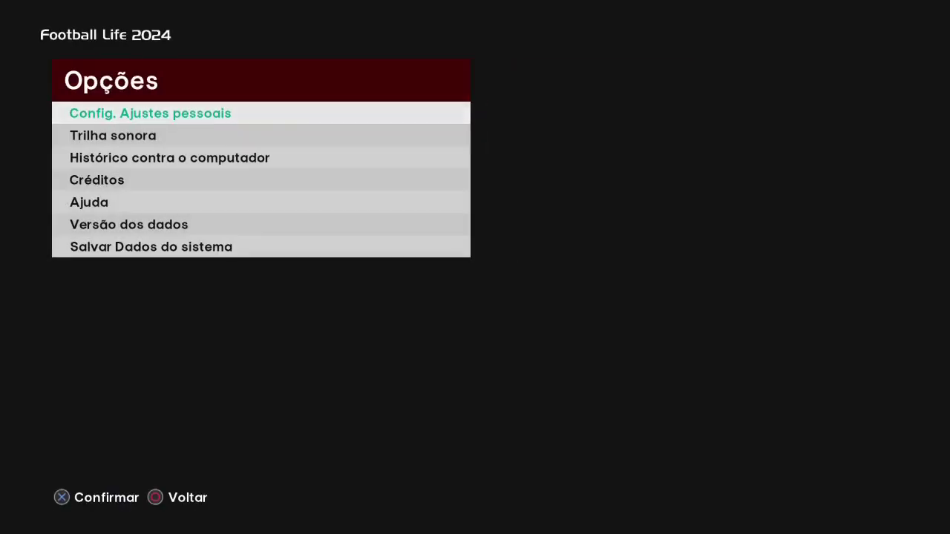
Step: Check the game's version information under Versão dos dados and go back
{"action": "key", "text": "Down"}
{"action": "key", "text": "Down"}
{"action": "key", "text": "Down"}
{"action": "key", "text": "Down"}
{"action": "key", "text": "Down"}
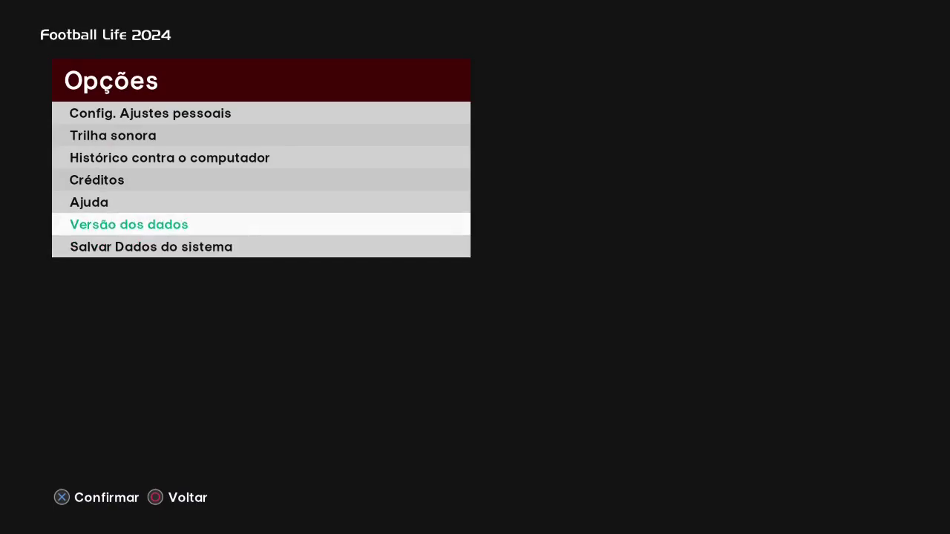
{"action": "key", "text": "Return"}
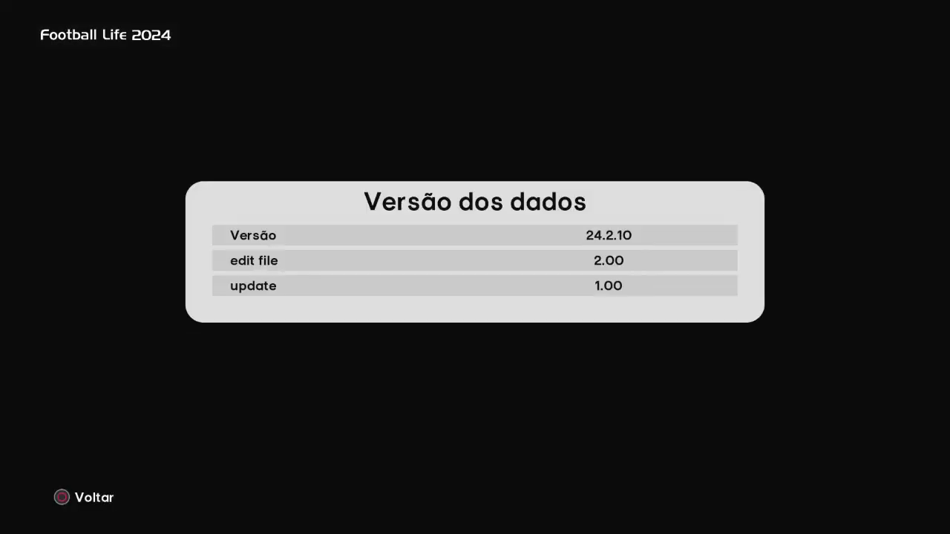
{"action": "key", "text": "Escape"}
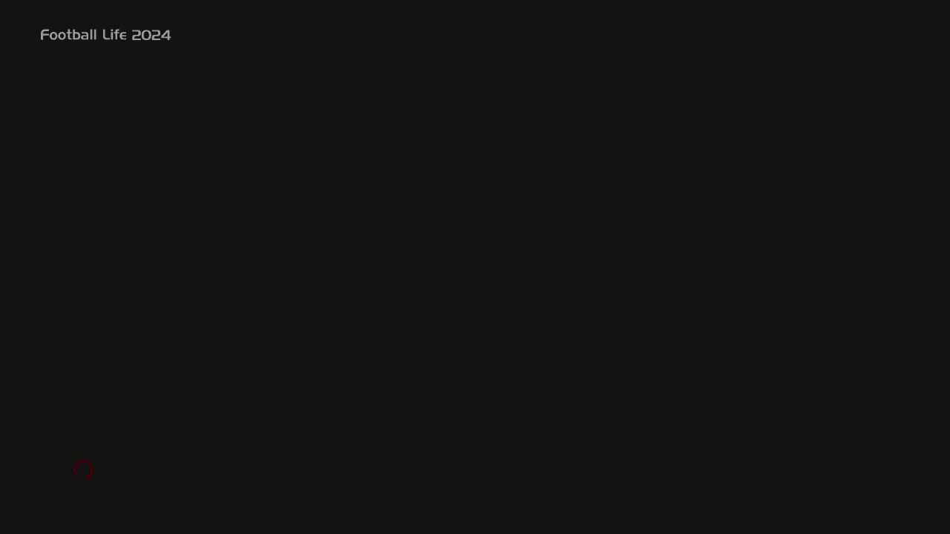